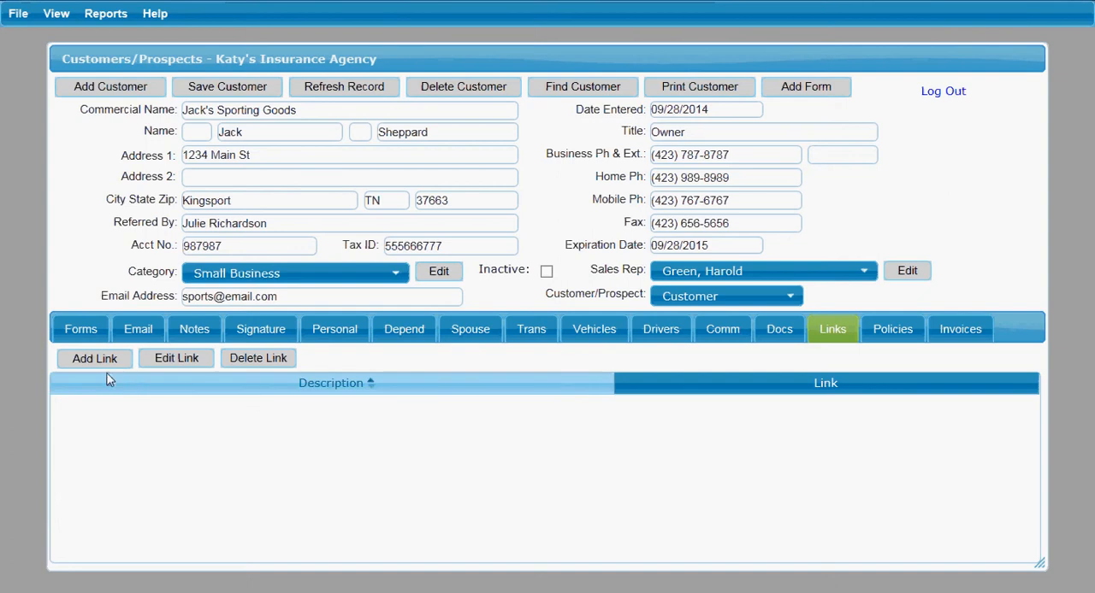
pyautogui.click(88, 360)
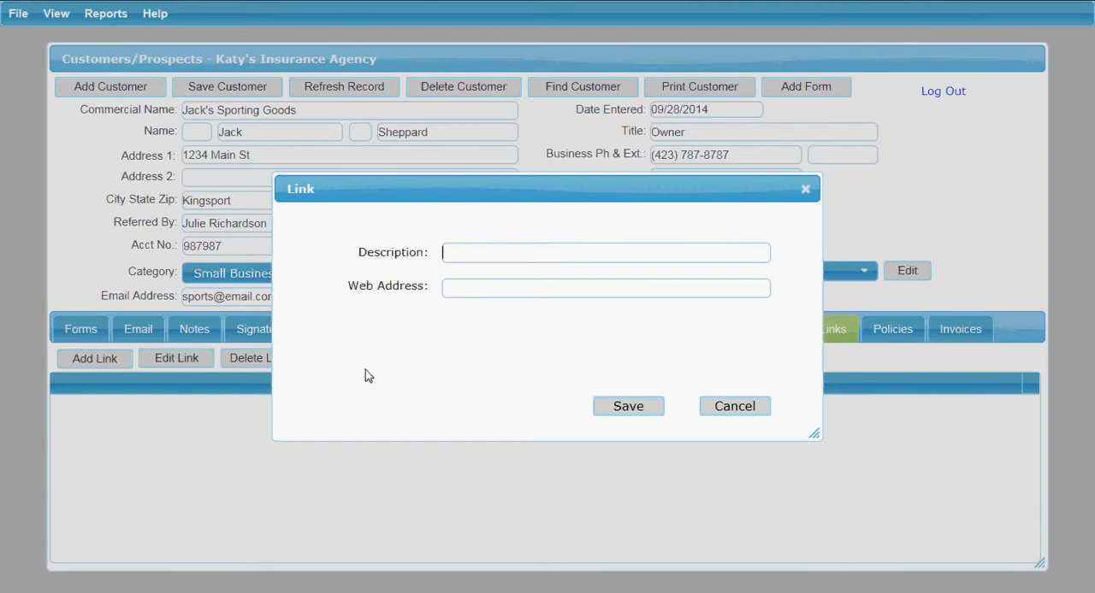
pyautogui.write("Jack's Sporting Goods We")
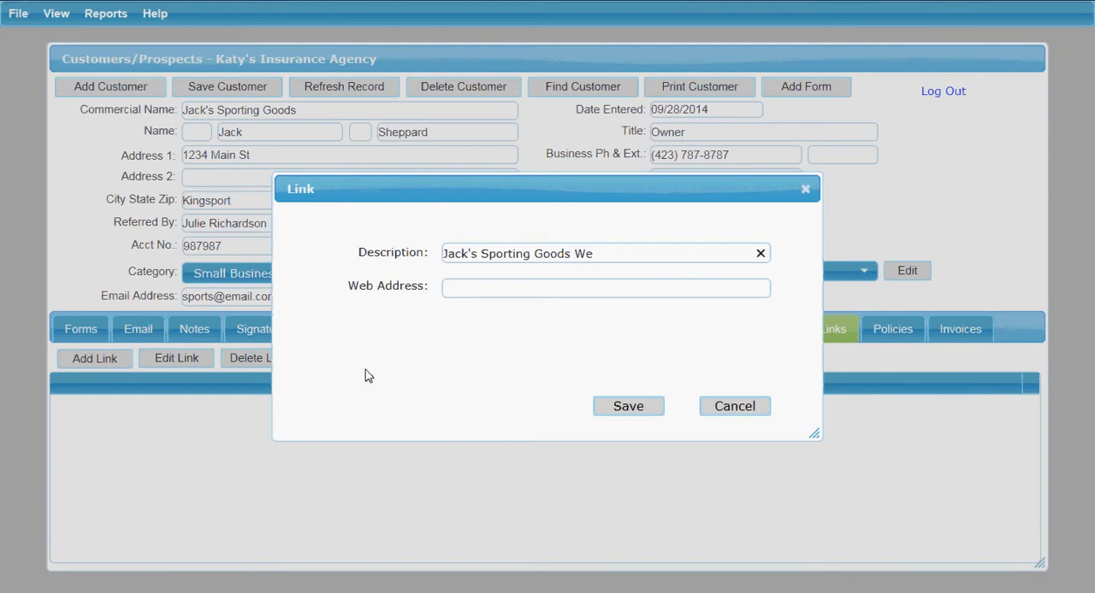
pyautogui.write('bsite')
pyautogui.press('Tab')
pyautogui.write('www.jack')
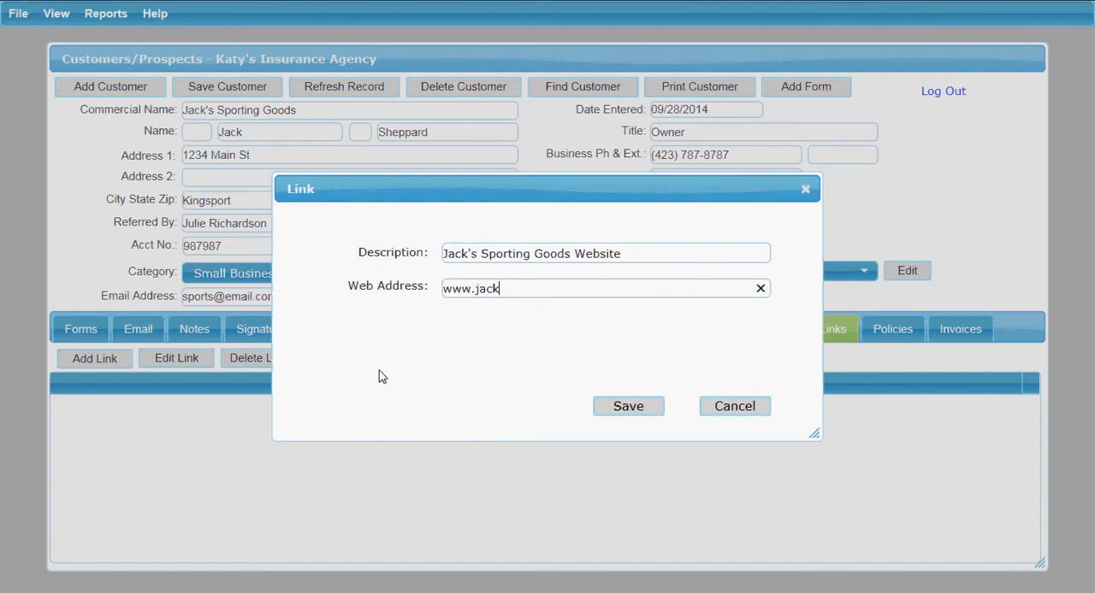
pyautogui.write('s.com')
pyautogui.click(627, 407)
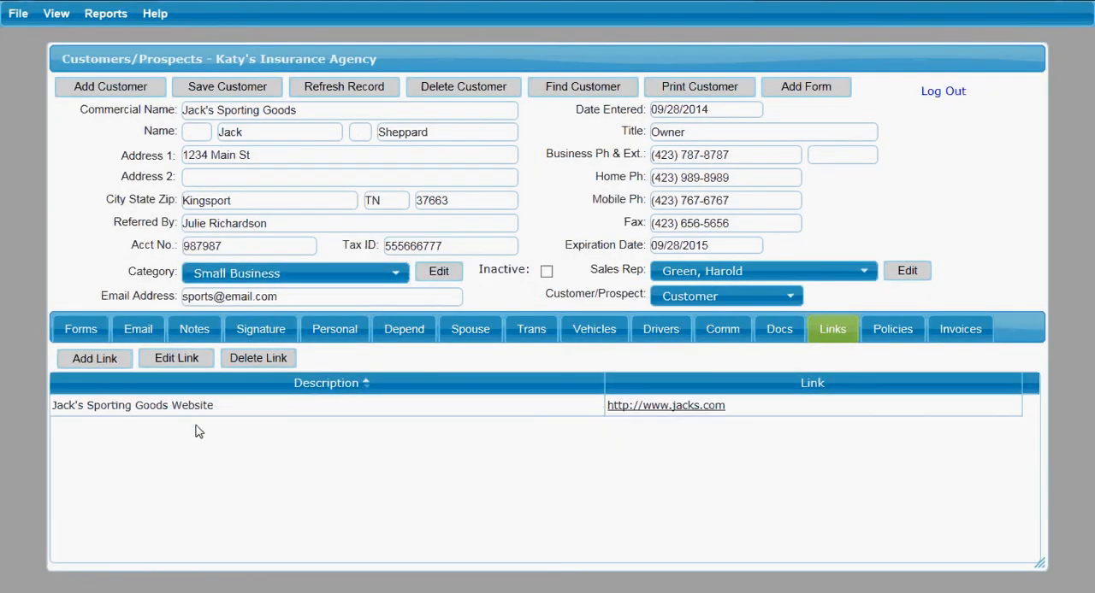
pyautogui.click(282, 409)
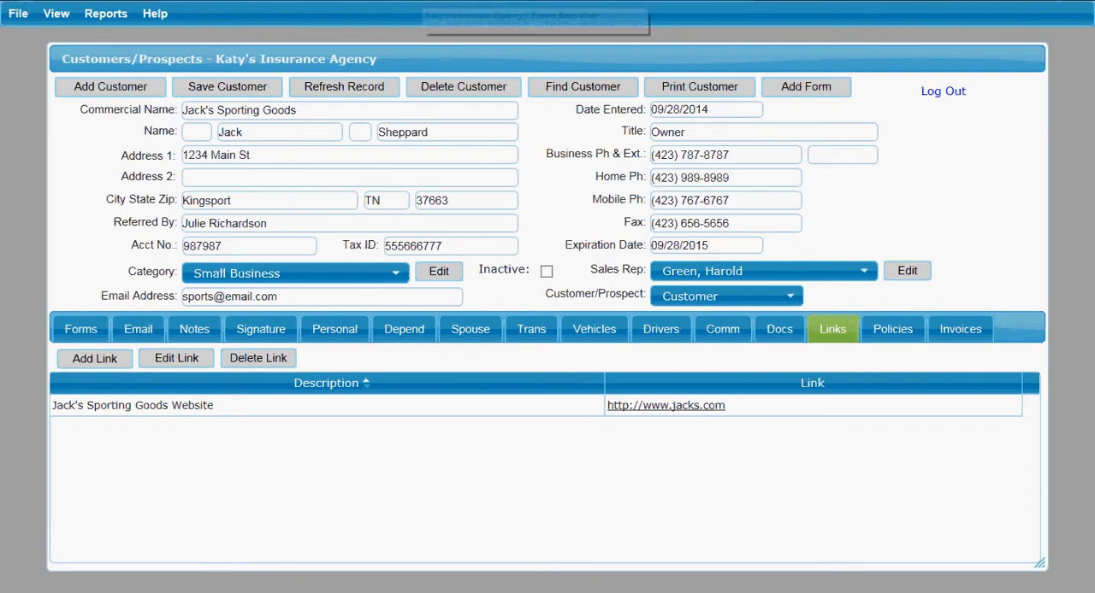
pyautogui.rightClick(422, 0)
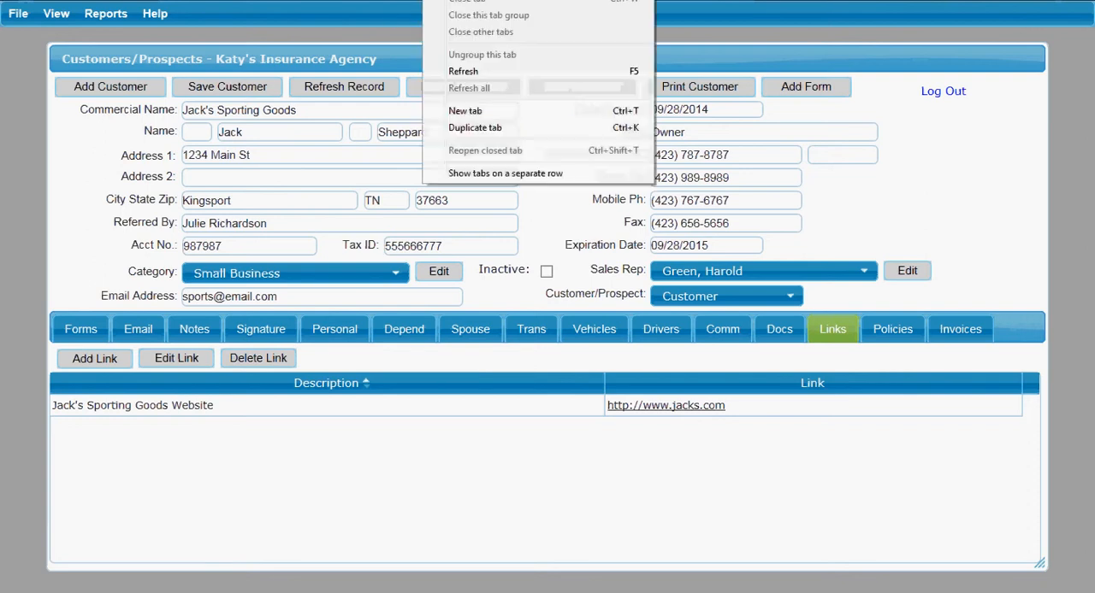
pyautogui.click(469, 110)
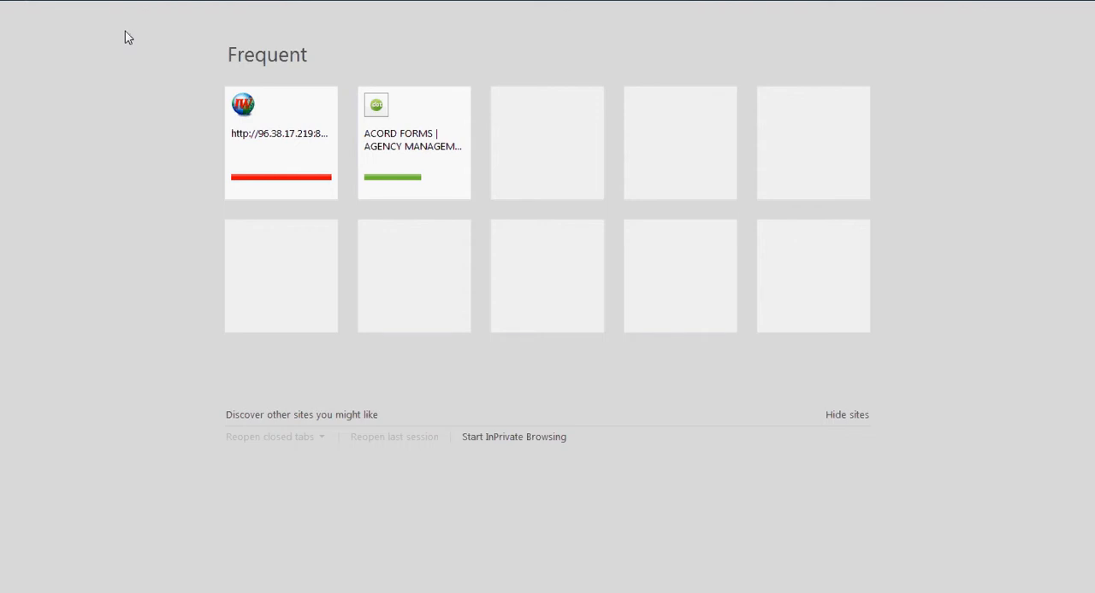
pyautogui.write('http')
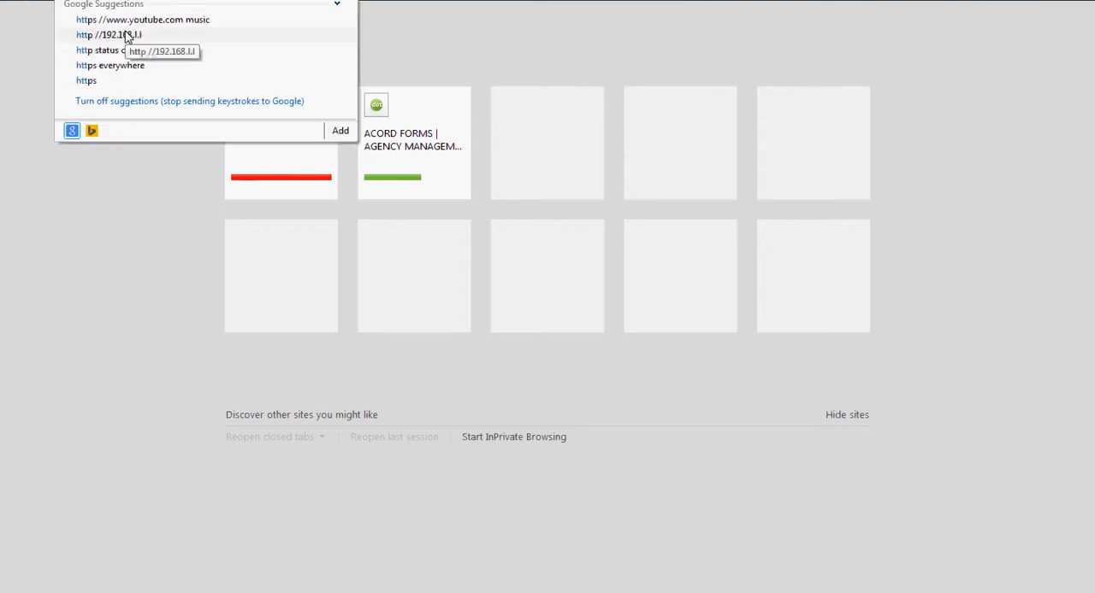
pyautogui.write('s')
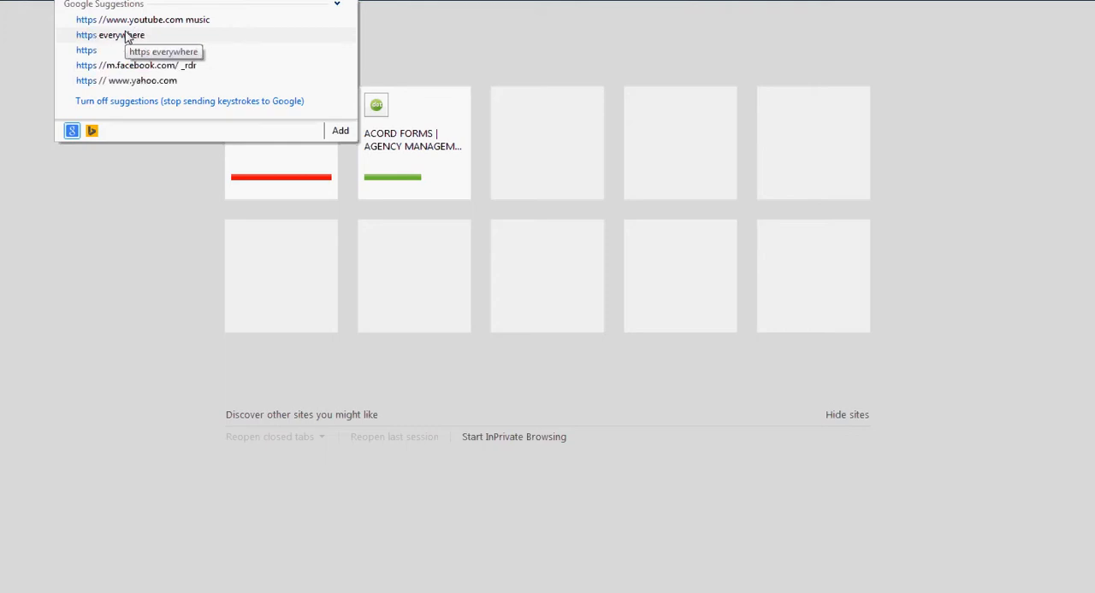
pyautogui.write('://')
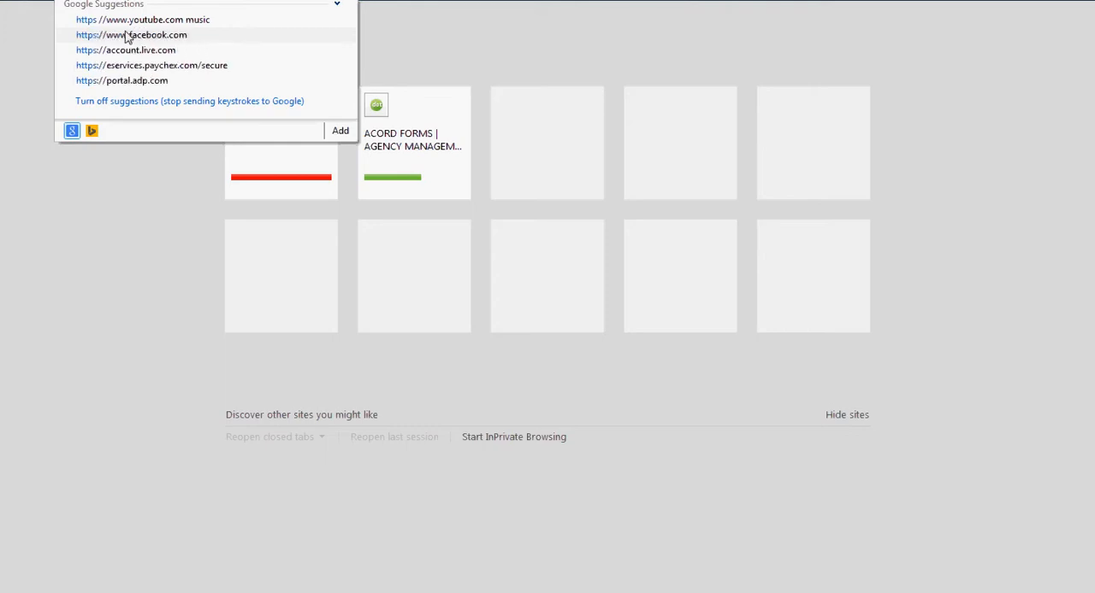
pyautogui.write('www')
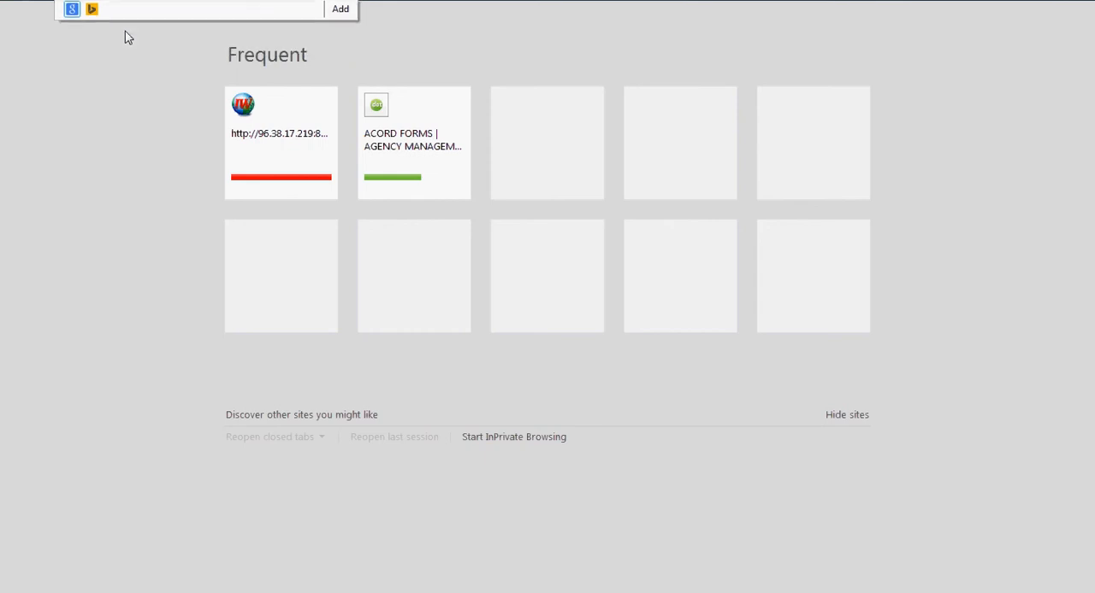
pyautogui.write('.drop')
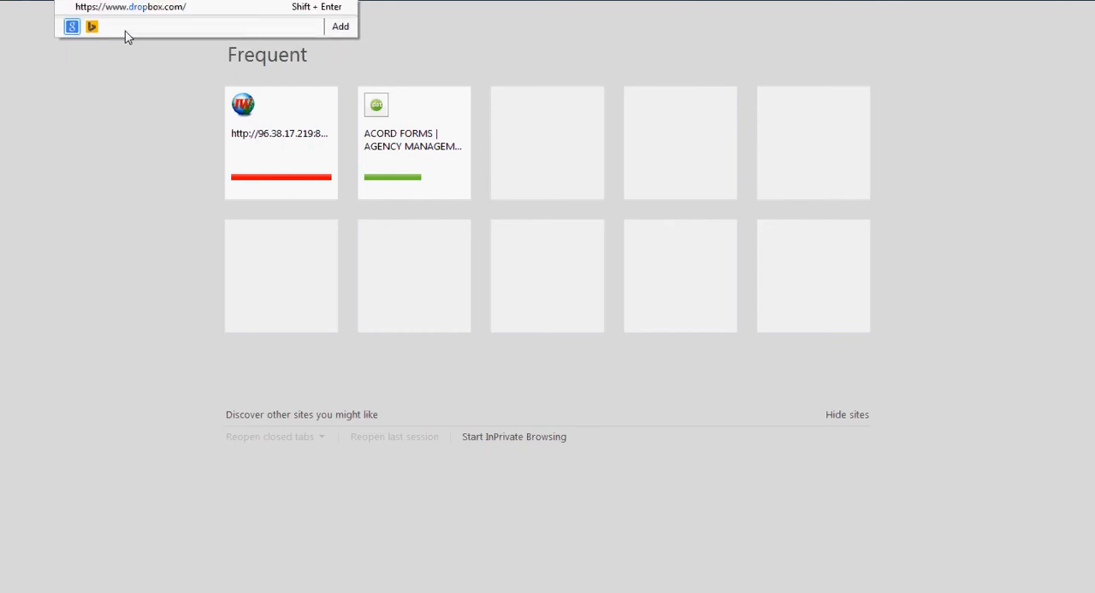
pyautogui.write('box.com')
pyautogui.press('Return')
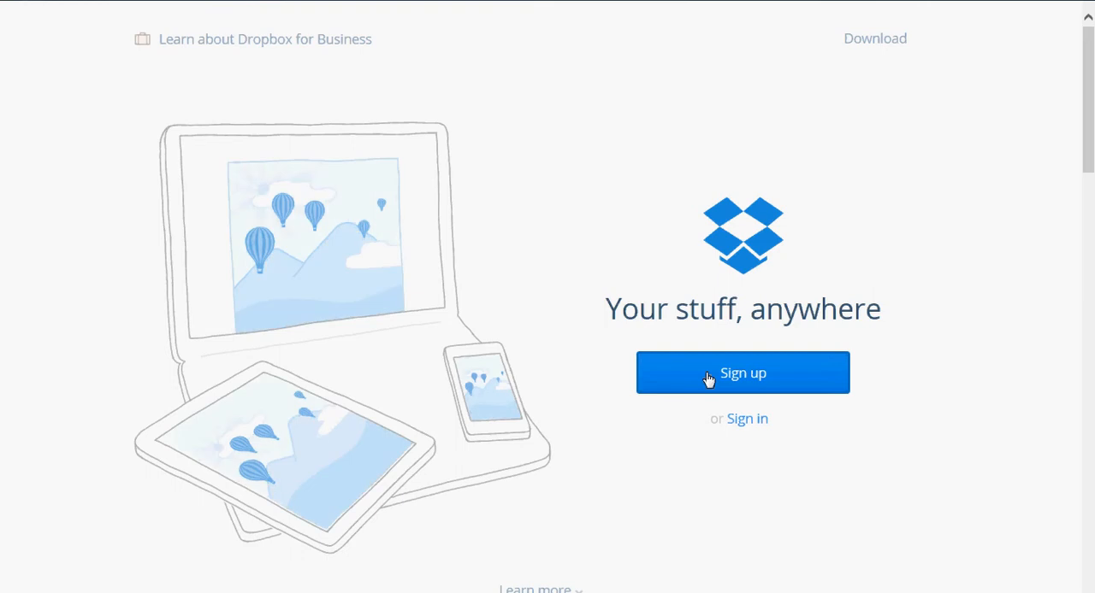
# - Sign in to Dropbox with the account login and password, with Remember me turned off
pyautogui.click(744, 420)
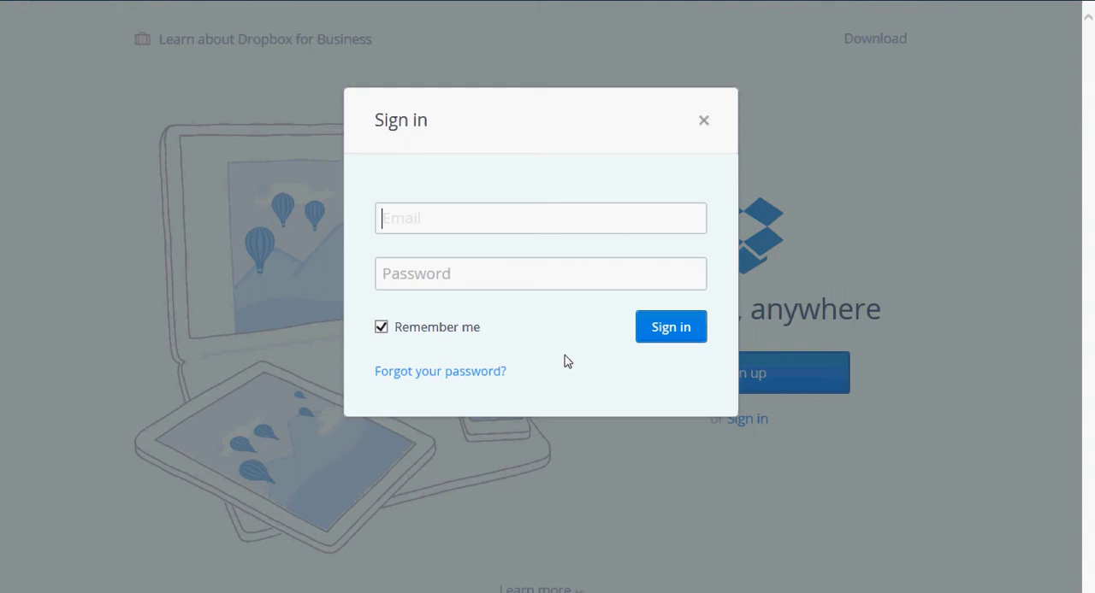
pyautogui.write('katy')
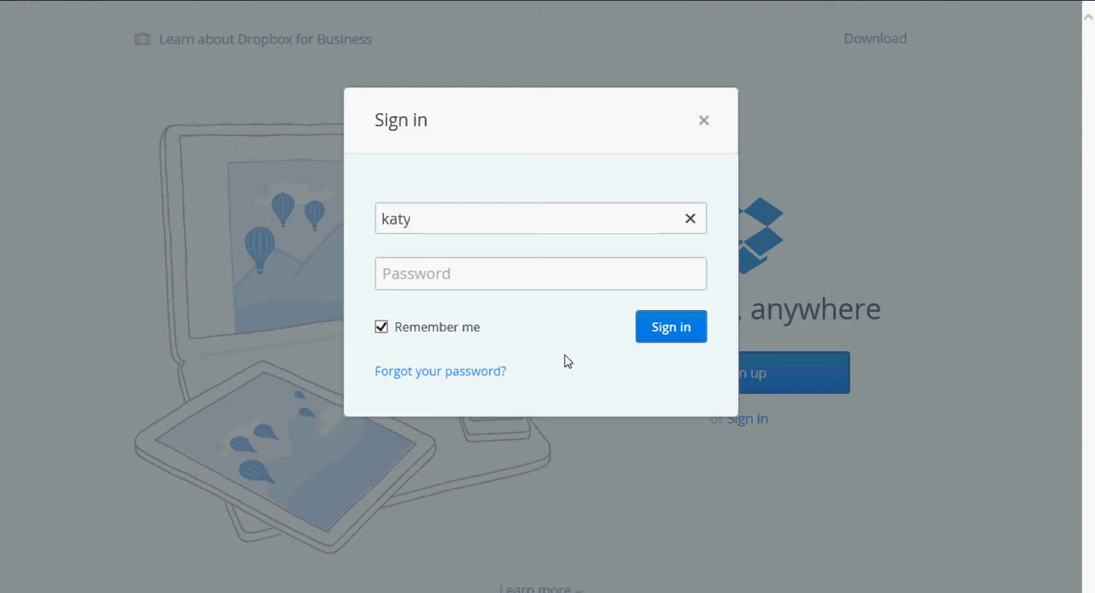
pyautogui.press('Tab')
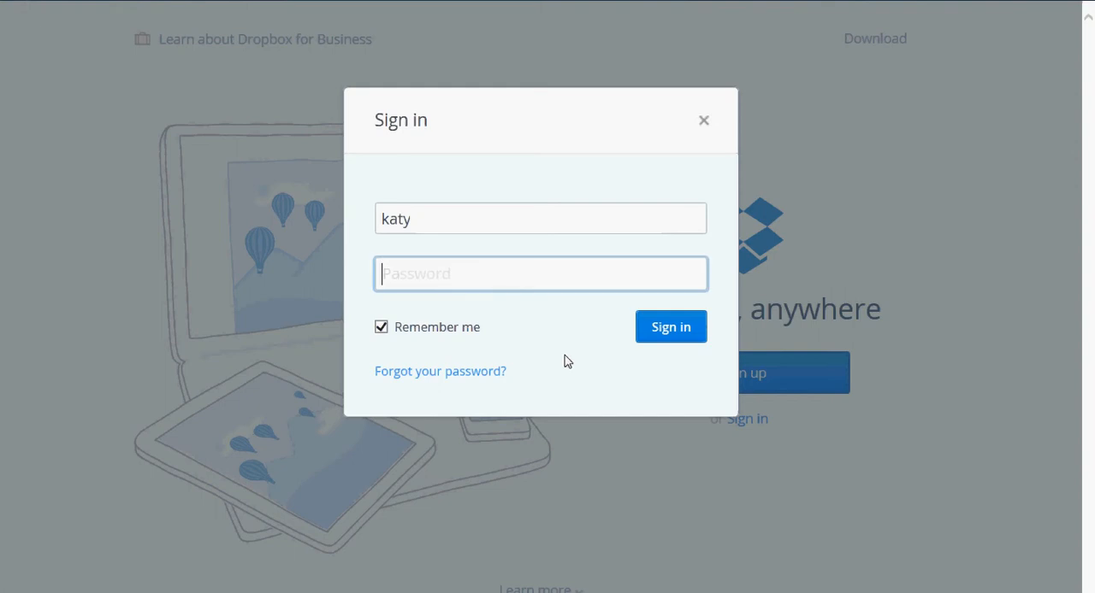
pyautogui.write('******')
pyautogui.click(382, 329)
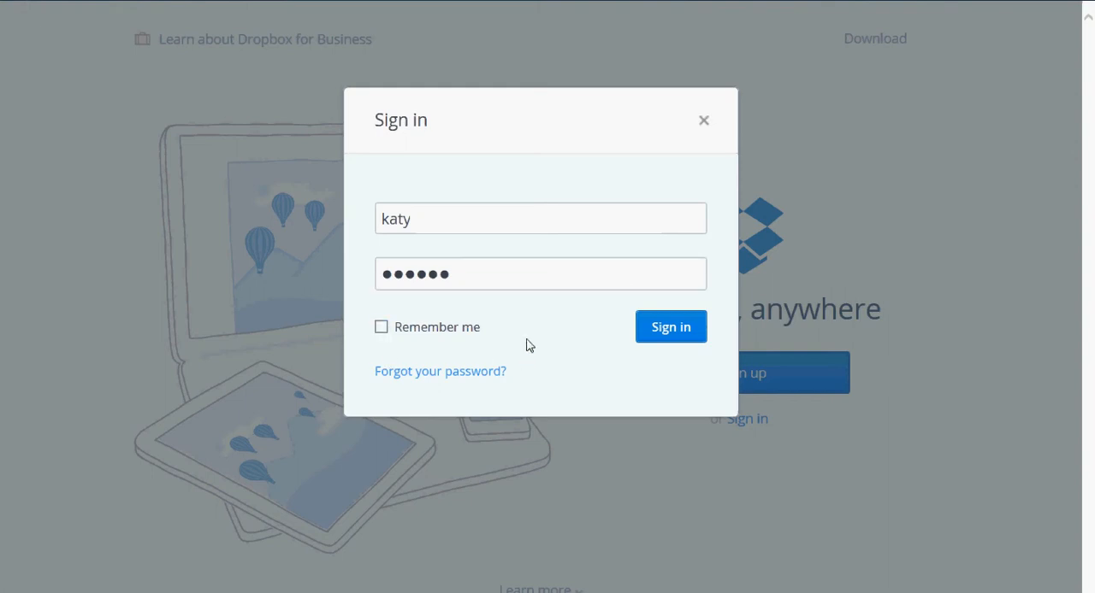
pyautogui.click(671, 330)
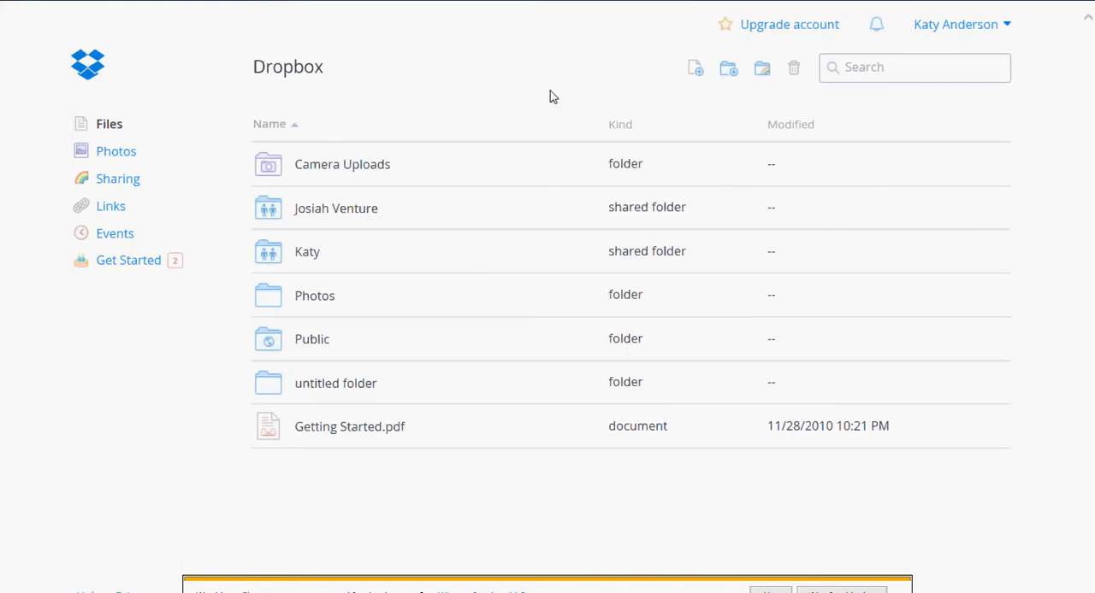
# - Upload the image 2009-Chevrolet-Malibu-LTZ-03.jpg to Dropbox and finish the upload
pyautogui.click(695, 72)
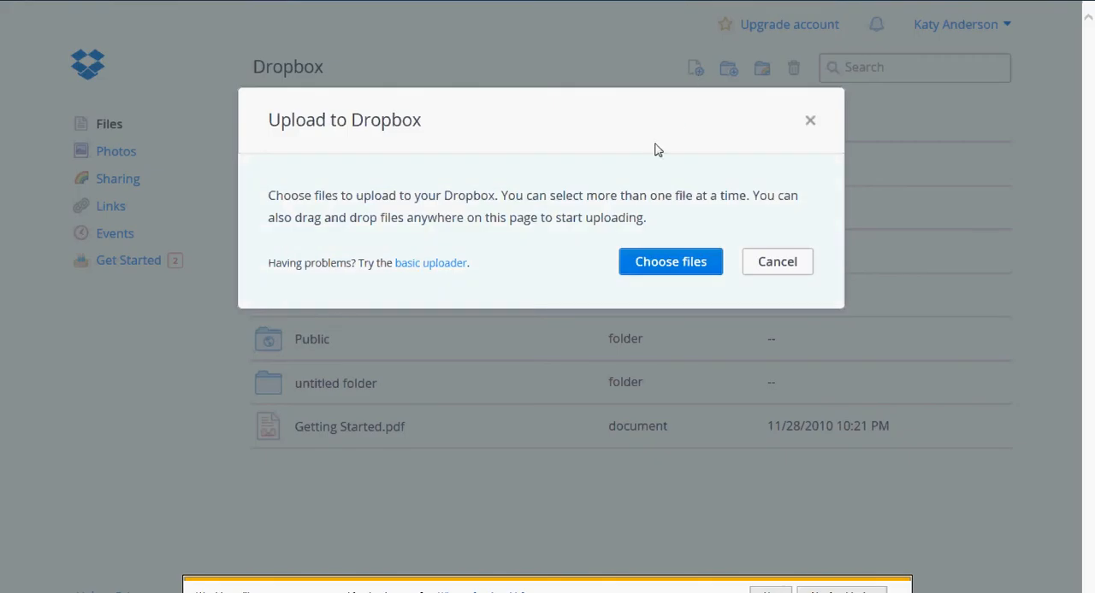
pyautogui.click(660, 272)
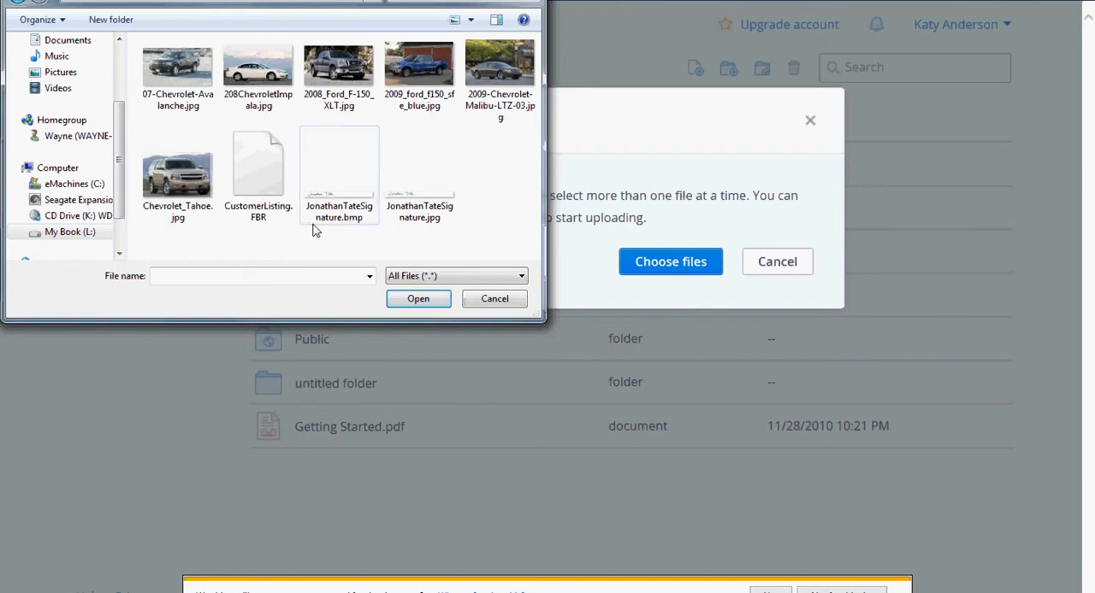
pyautogui.click(509, 75)
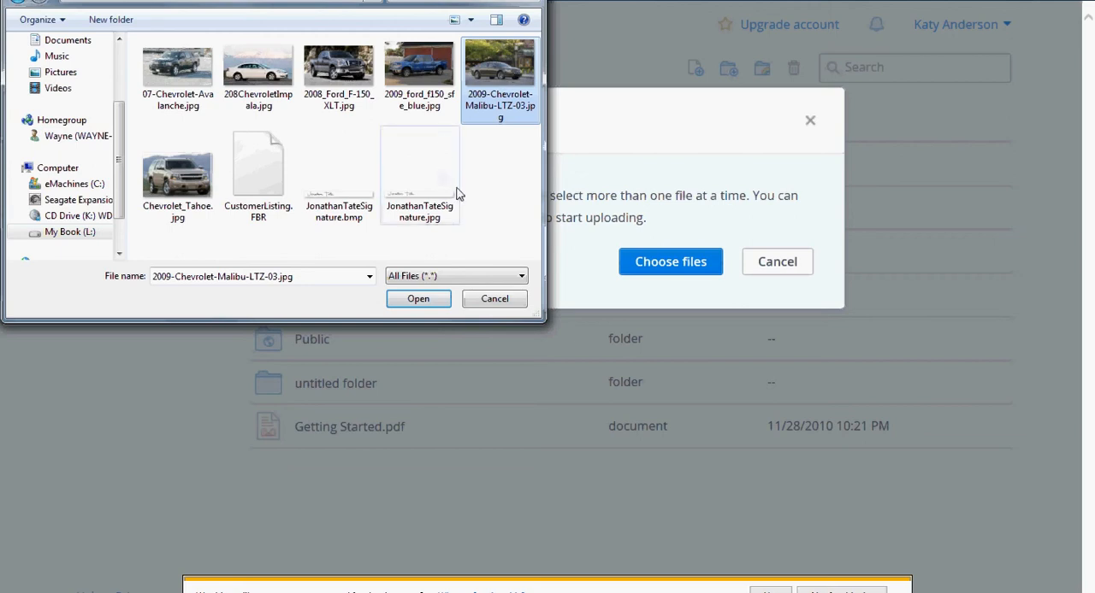
pyautogui.click(418, 299)
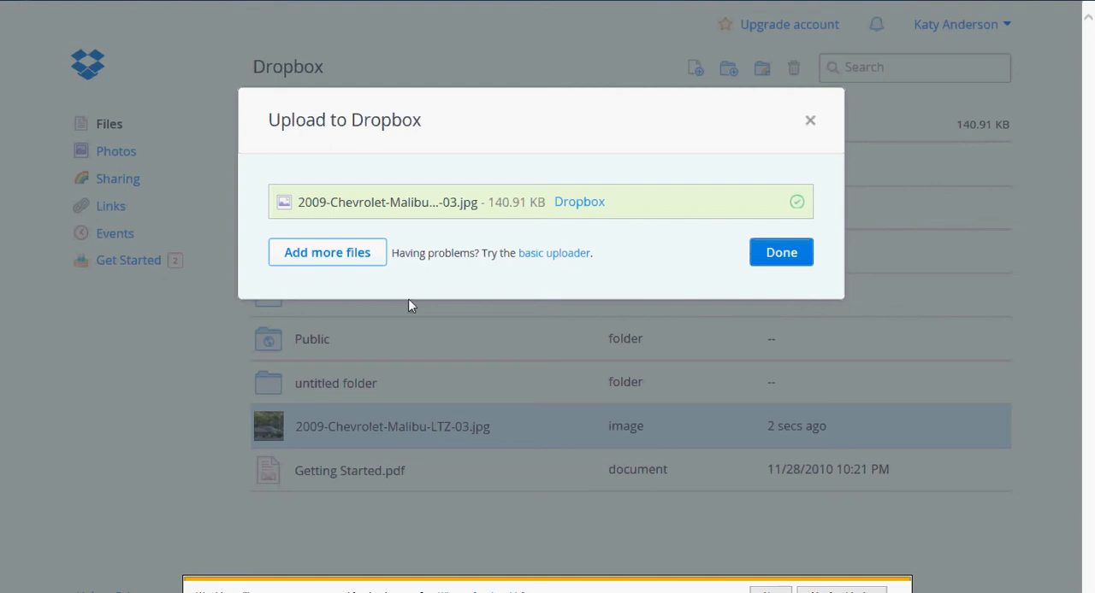
pyautogui.click(777, 257)
pyautogui.click(776, 261)
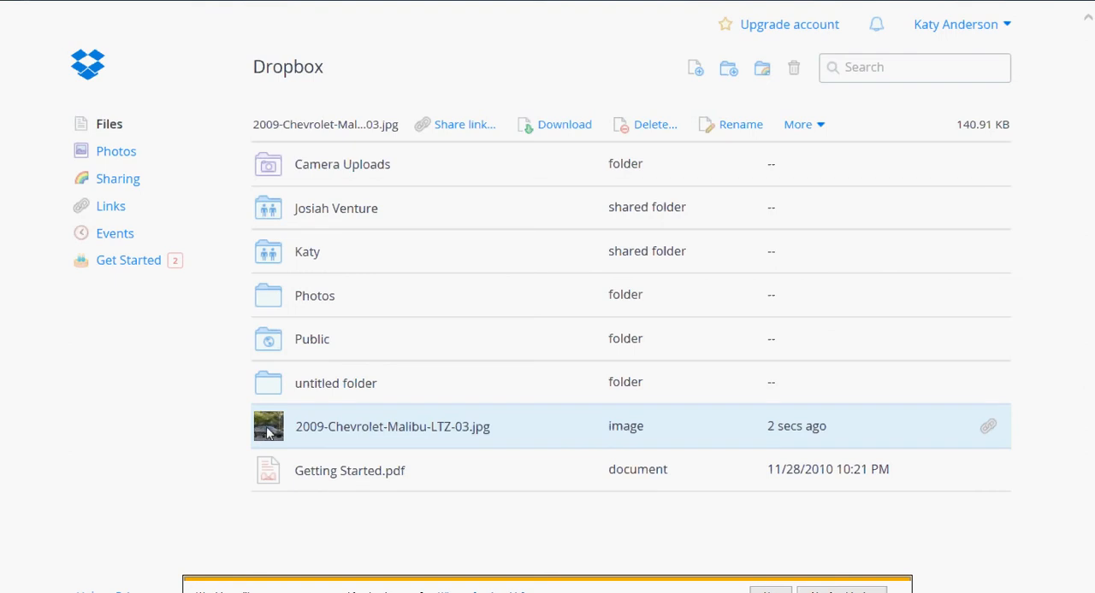
# - Move 2009-Chevrolet-Malibu-LTZ-03.jpg into the Photos folder and open that folder
pyautogui.moveTo(262, 438); pyautogui.dragTo(268, 305)
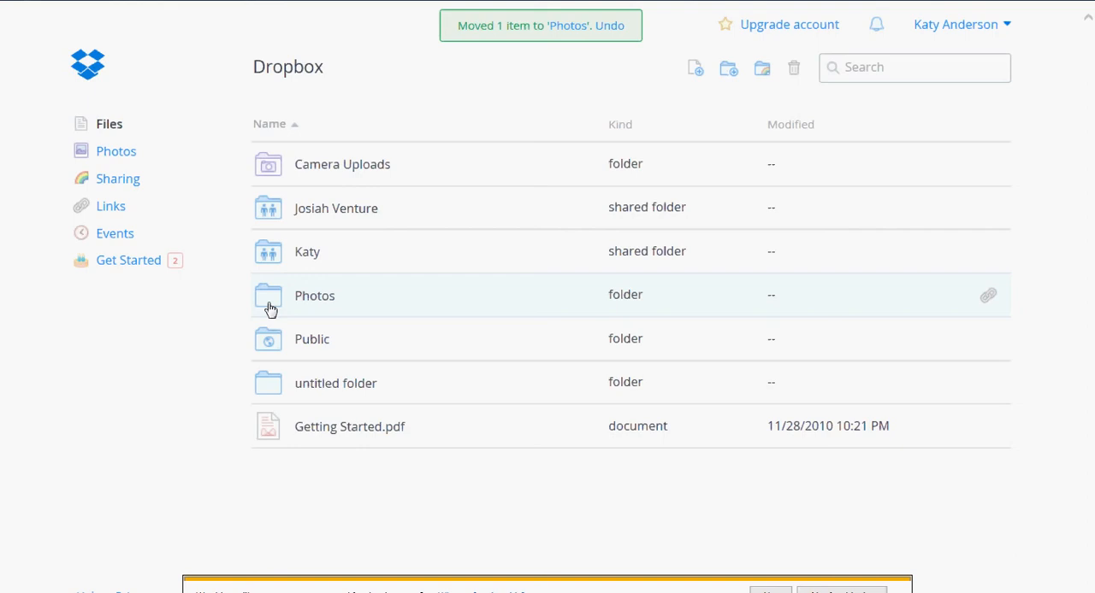
pyautogui.doubleClick(270, 310)
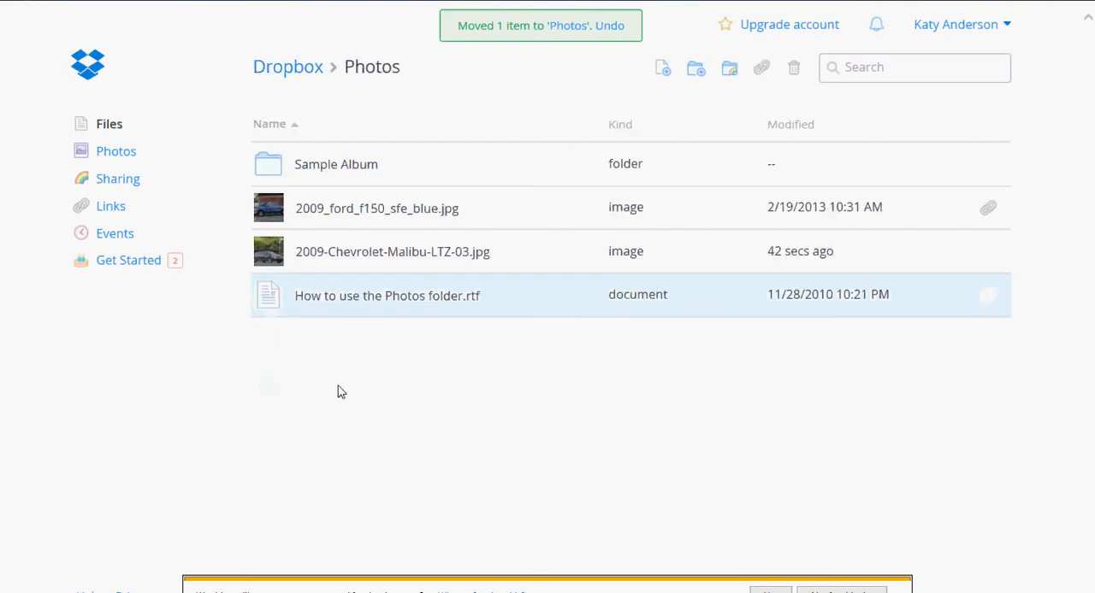
# - Copy the share link of 2009-Chevrolet-Malibu-LTZ-03.jpg and close the sharing dialog
pyautogui.click(275, 258)
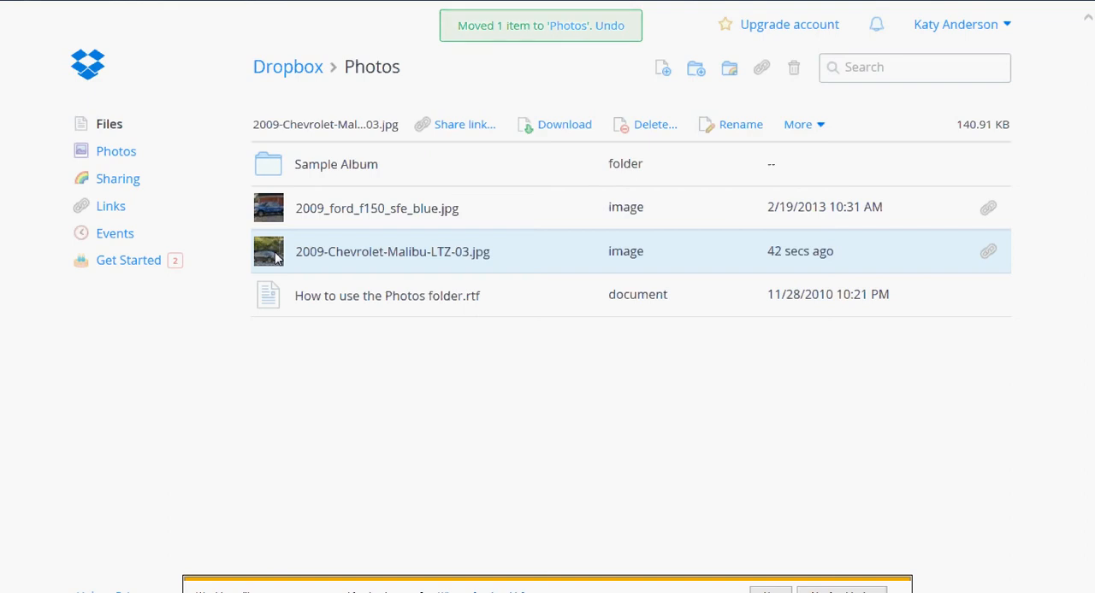
pyautogui.click(448, 130)
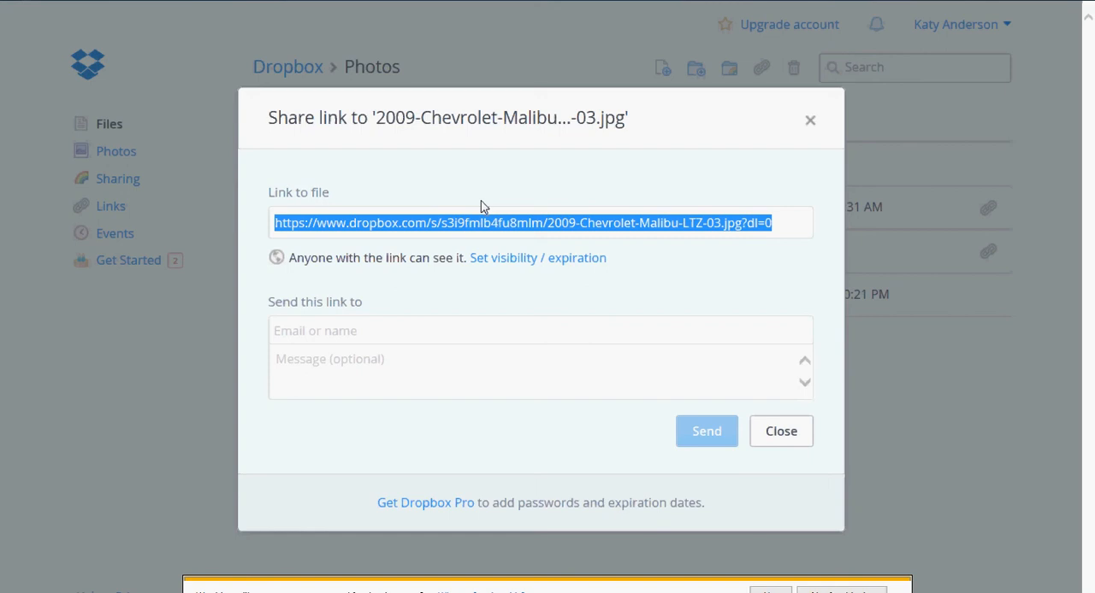
pyautogui.click(778, 436)
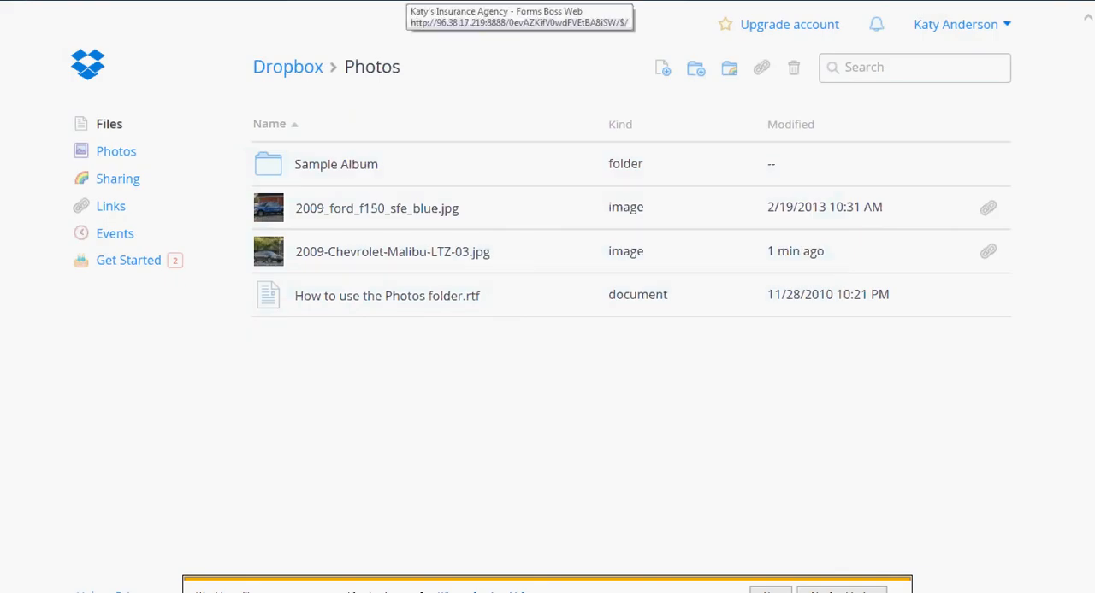
# - In Forms Boss Web, save a link described by the customer's first name plus "'s new car" with the copied Dropbox address, and open it
pyautogui.click(408, 0)
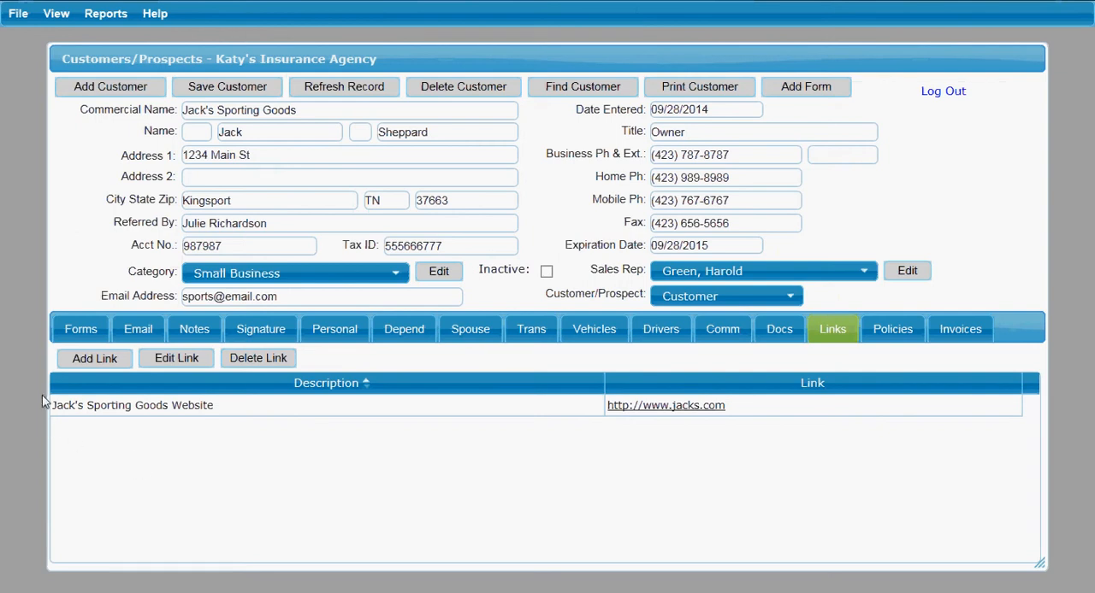
pyautogui.click(96, 359)
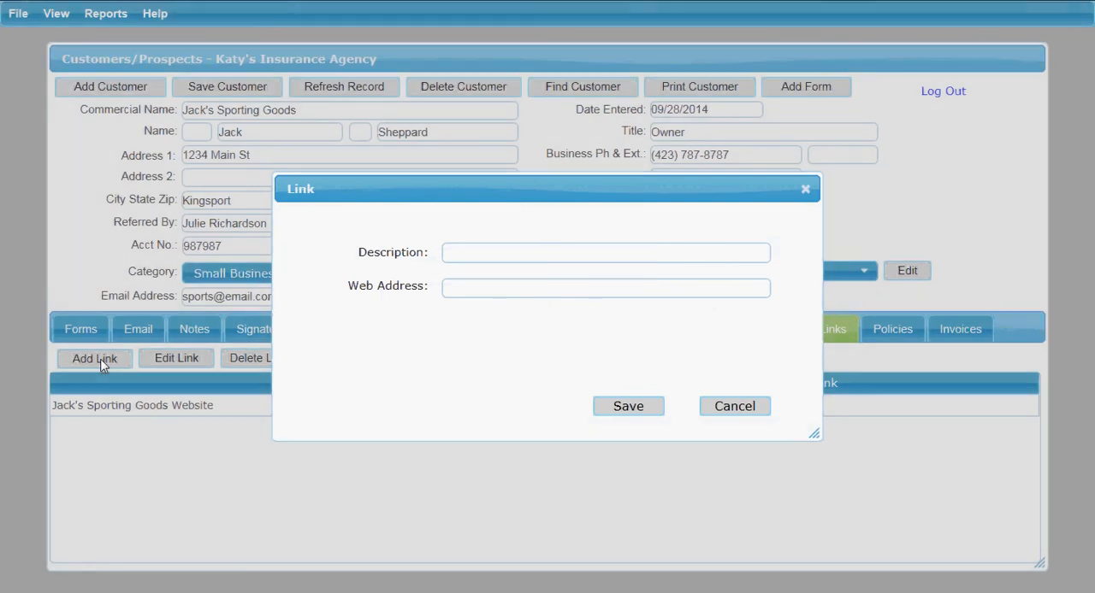
pyautogui.write("Jack's new car")
pyautogui.press('Tab')
pyautogui.hotkey('ctrl', 'v')
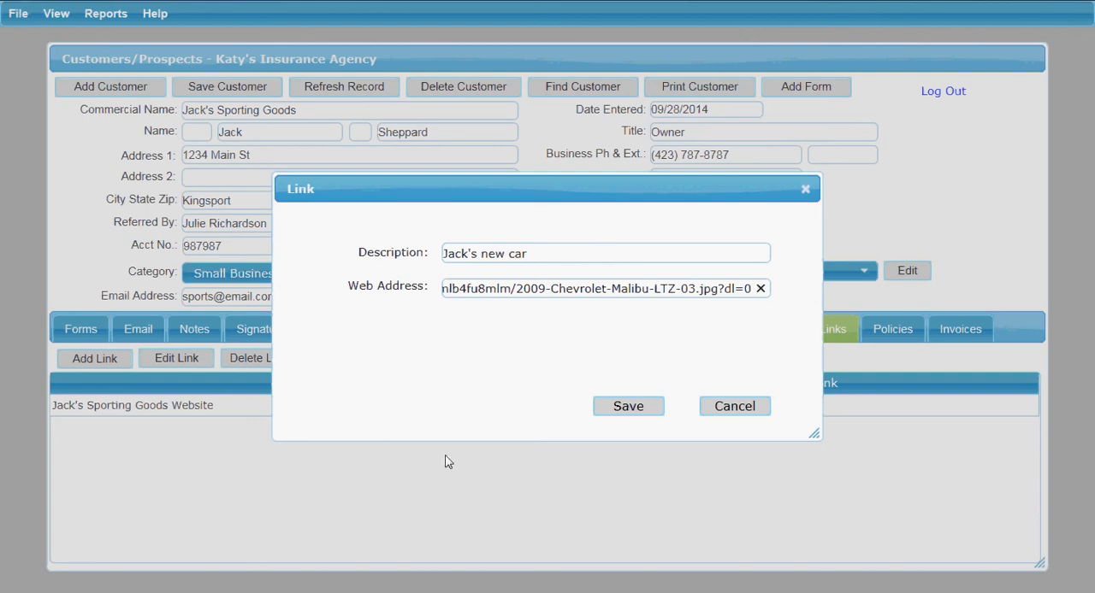
pyautogui.click(612, 417)
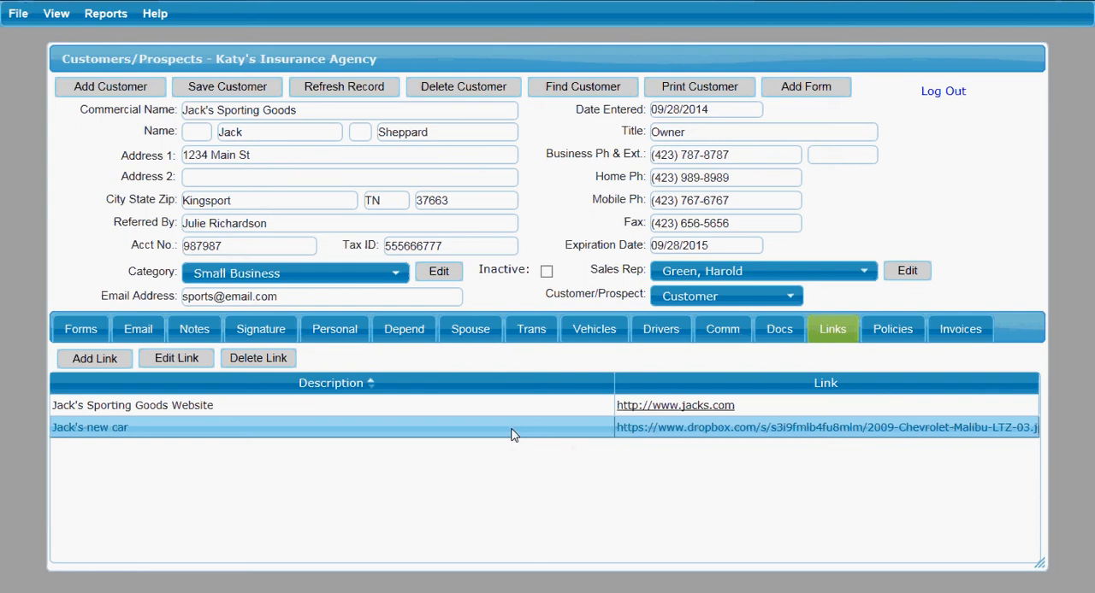
pyautogui.click(690, 435)
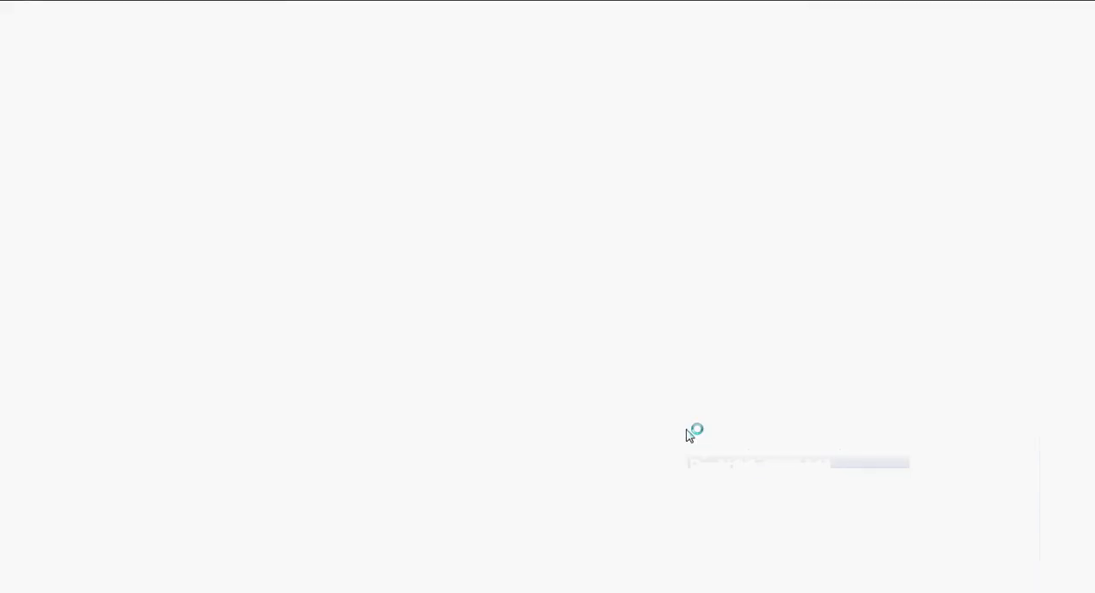